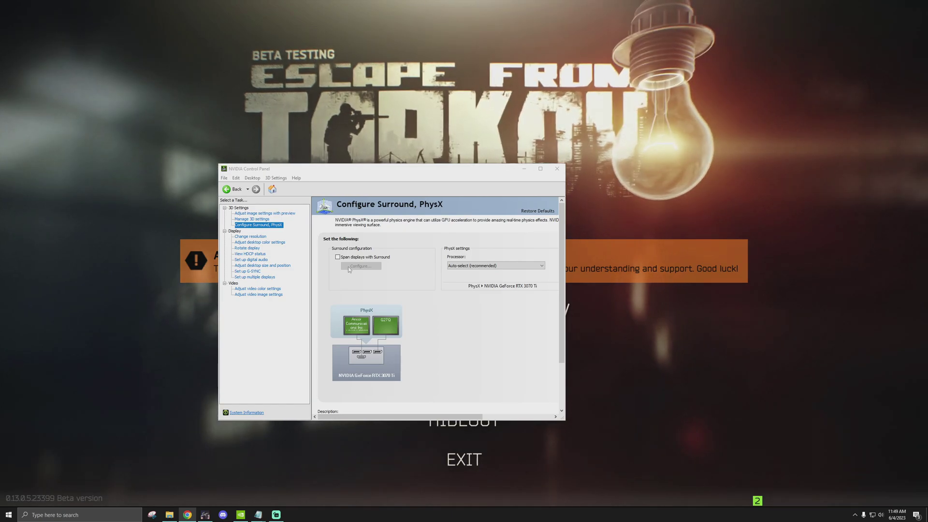
Look at 3D settings, then return to Surround and PhysX and keep PhysX on Auto-select (recommended)
{"action": "left_click", "coordinate": [267, 221]}
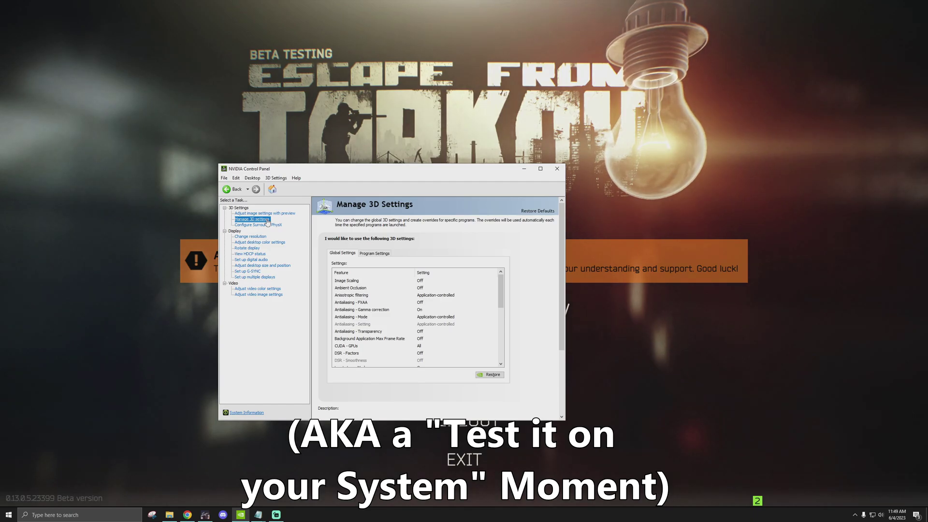
{"action": "left_click", "coordinate": [267, 224]}
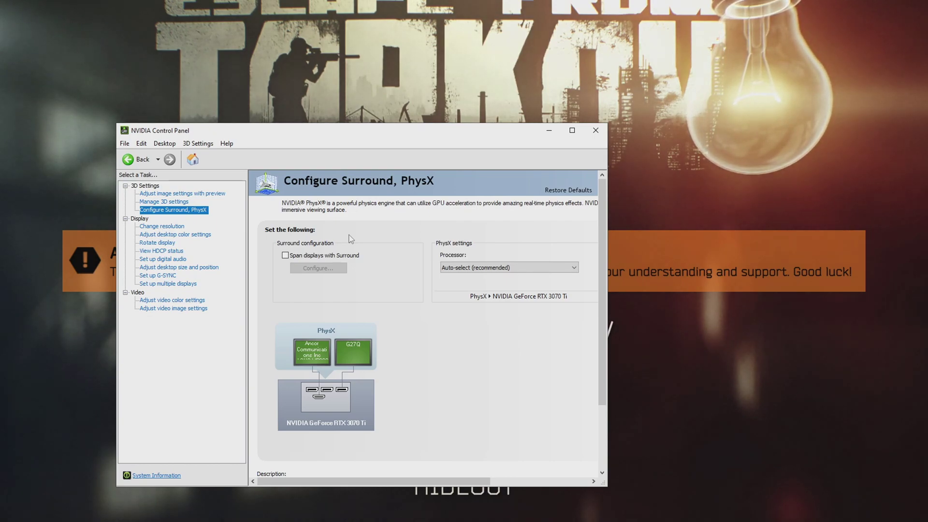
{"action": "left_click", "coordinate": [467, 269]}
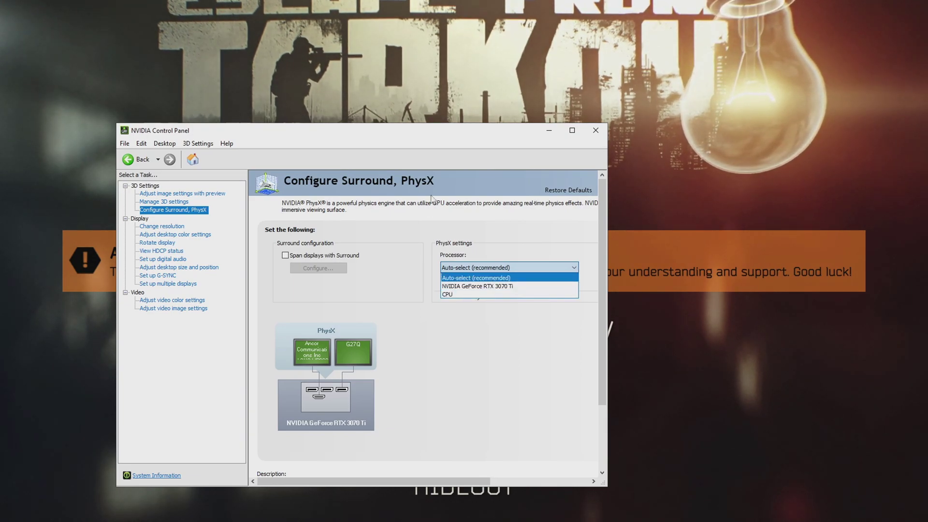
{"action": "left_click", "coordinate": [385, 240]}
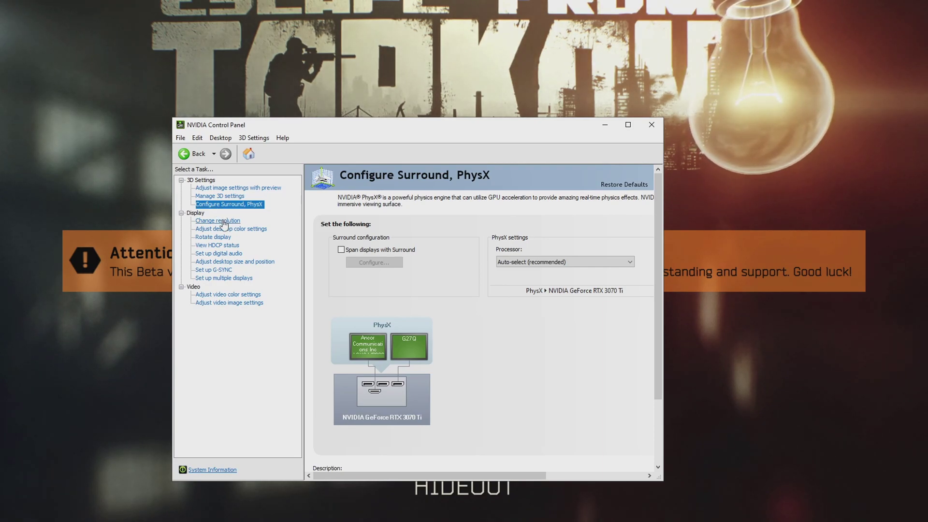
On Change Resolution, keep 2560 × 1440 at a 144Hz refresh rate
{"action": "left_click", "coordinate": [223, 221]}
{"action": "scroll", "coordinate": [564, 289], "scroll_direction": "down", "scroll_amount": 1}
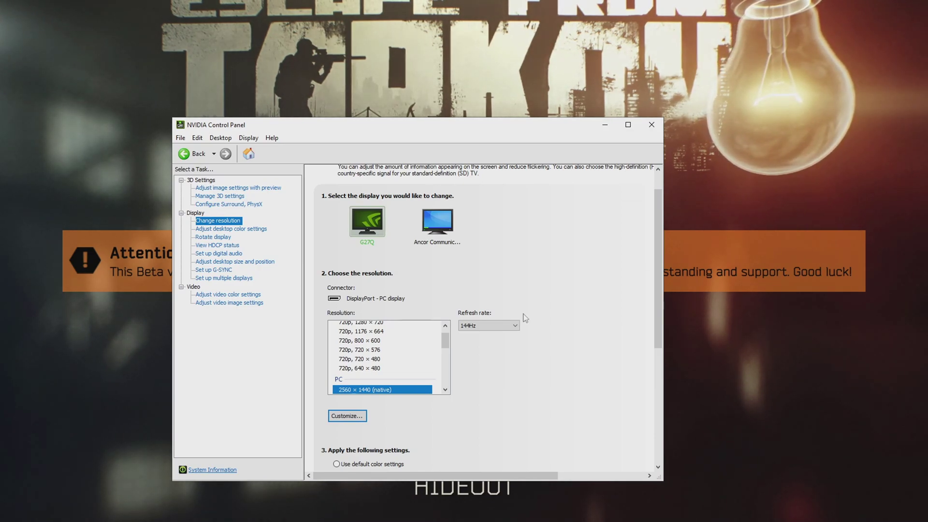
{"action": "left_click", "coordinate": [500, 326]}
{"action": "left_click", "coordinate": [491, 335]}
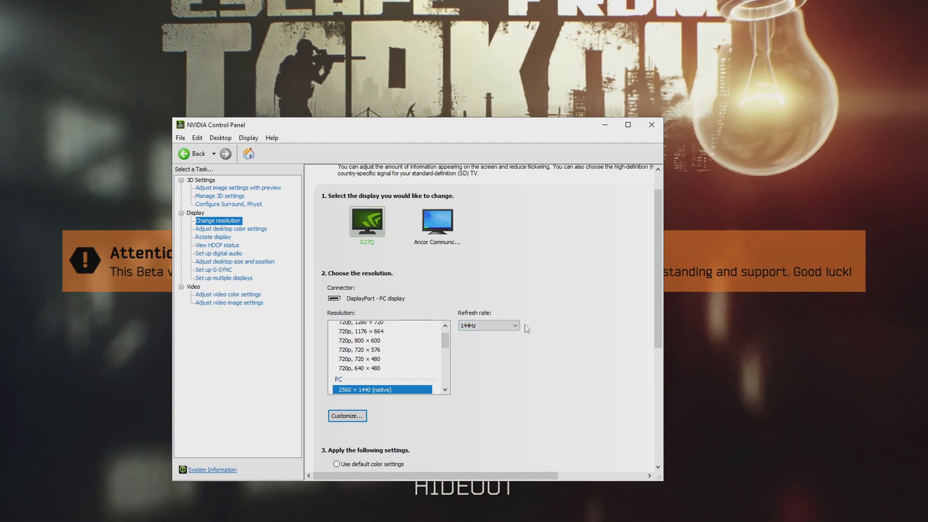
{"action": "left_click_drag", "start_coordinate": [655, 266], "coordinate": [653, 338]}
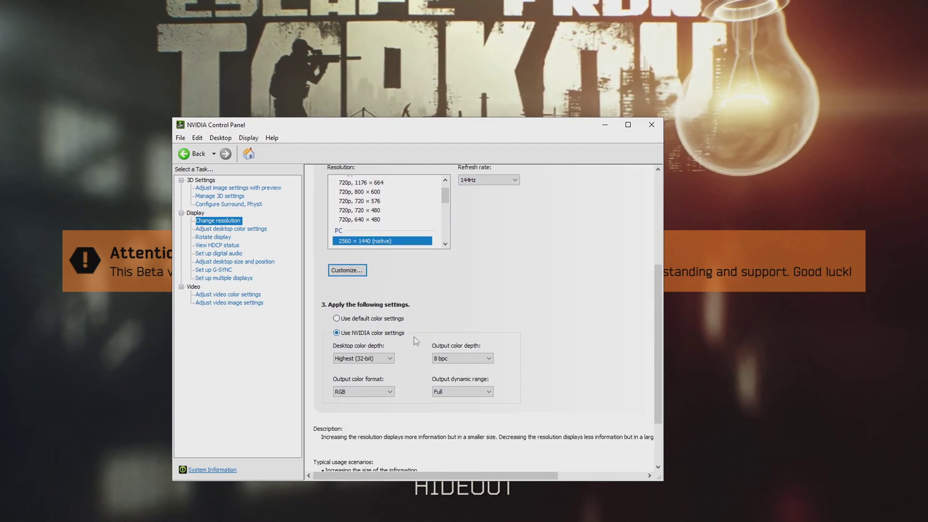
Use NVIDIA color settings with output dynamic range kept at Full
{"action": "left_click", "coordinate": [387, 334]}
{"action": "scroll", "coordinate": [392, 291], "scroll_direction": "down", "scroll_amount": 2}
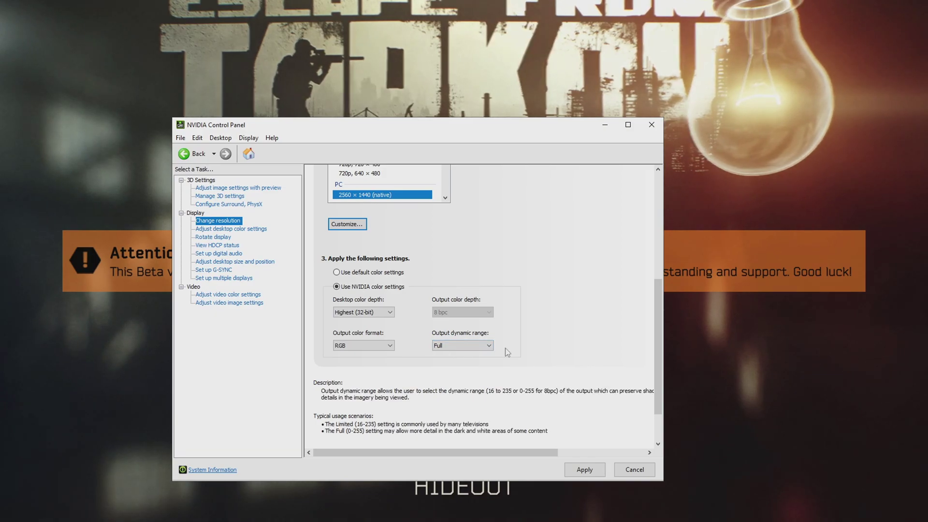
{"action": "left_click", "coordinate": [469, 346]}
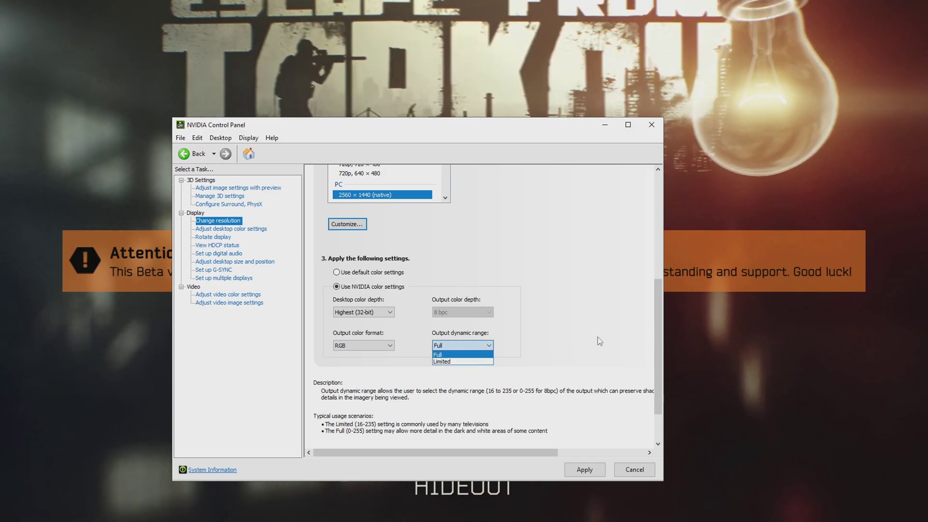
{"action": "left_click", "coordinate": [562, 333]}
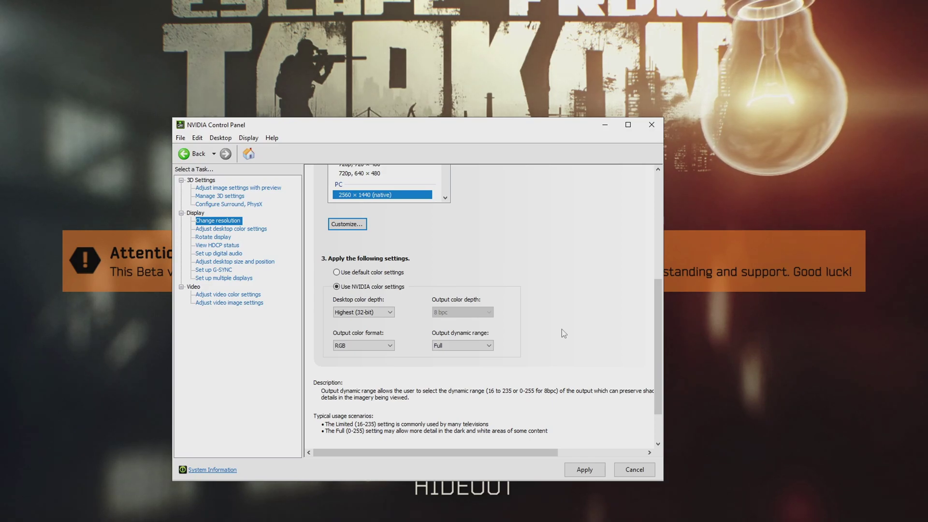
Bring up Adjust desktop color settings and check the G27Q's digital vibrance at 55%
{"action": "left_click", "coordinate": [217, 230]}
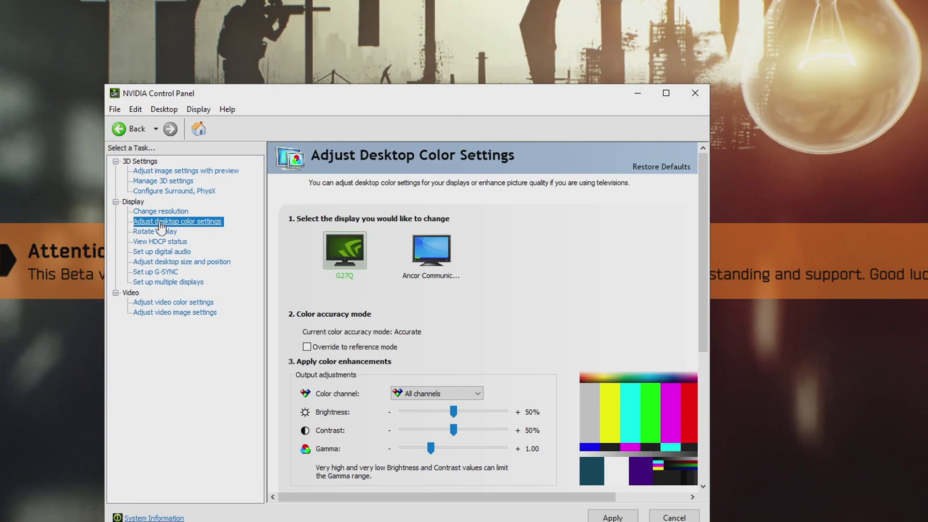
{"action": "scroll", "coordinate": [544, 260], "scroll_direction": "down", "scroll_amount": 3}
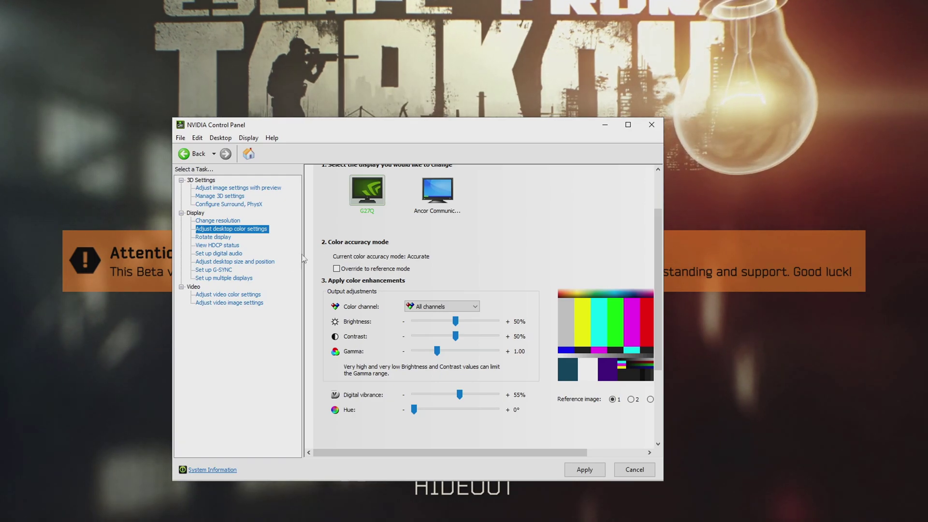
In Adjust desktop size and position, pick No scaling with scaling performed on the Display
{"action": "left_click", "coordinate": [243, 265]}
{"action": "key", "text": "Return"}
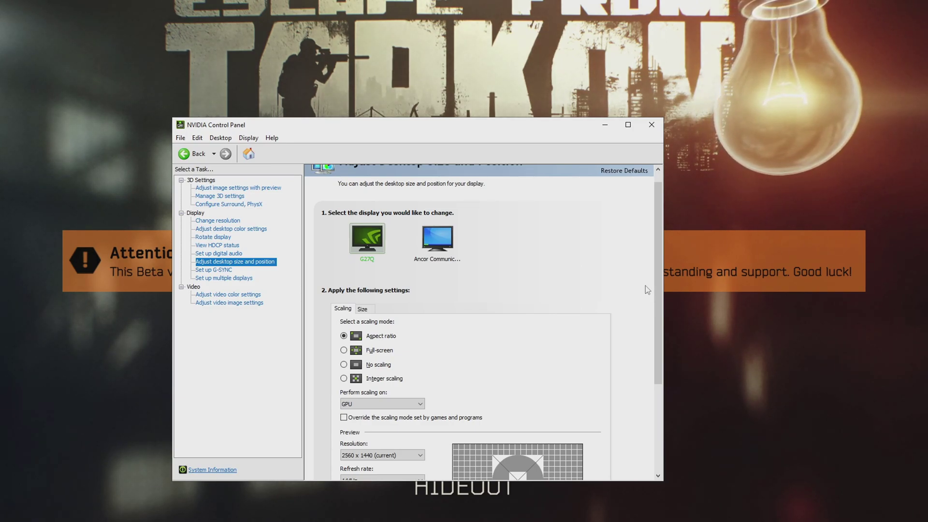
{"action": "scroll", "coordinate": [646, 285], "scroll_direction": "down", "scroll_amount": 1}
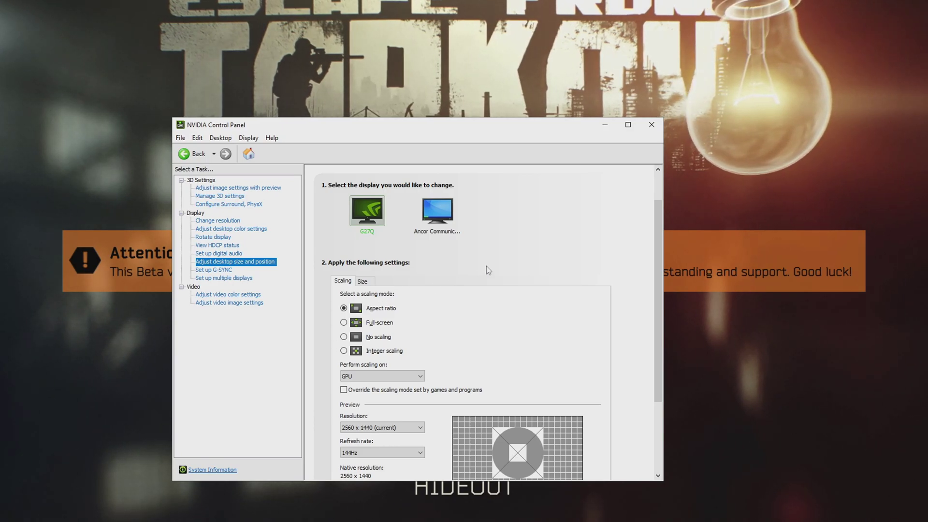
{"action": "left_click", "coordinate": [391, 337]}
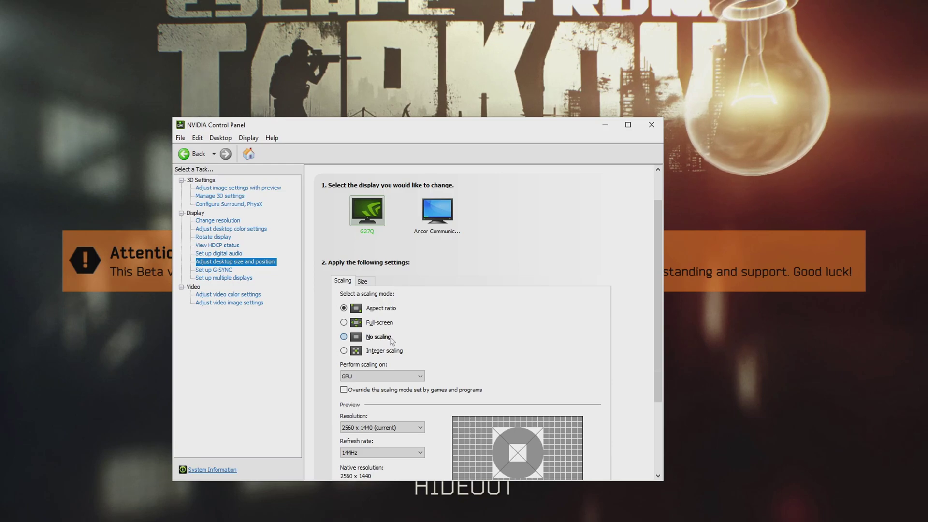
{"action": "left_click", "coordinate": [384, 375]}
{"action": "left_click", "coordinate": [382, 396]}
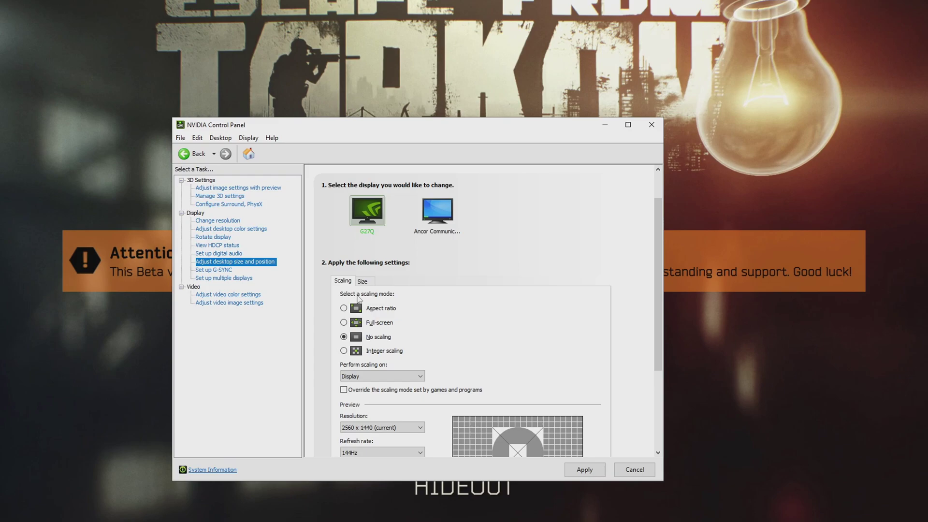
Try the Aspect ratio, Full-screen and Integer scaling modes, then settle on No scaling
{"action": "left_click", "coordinate": [351, 308]}
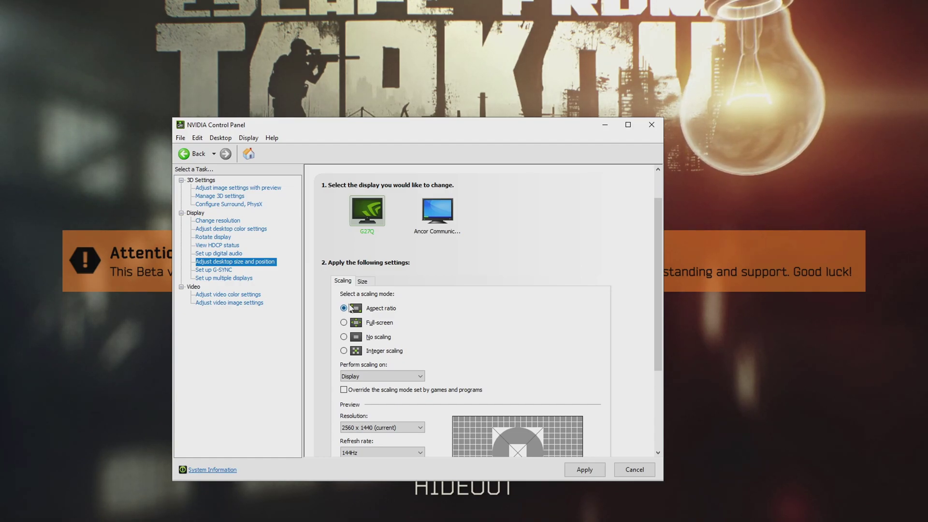
{"action": "left_click", "coordinate": [351, 324]}
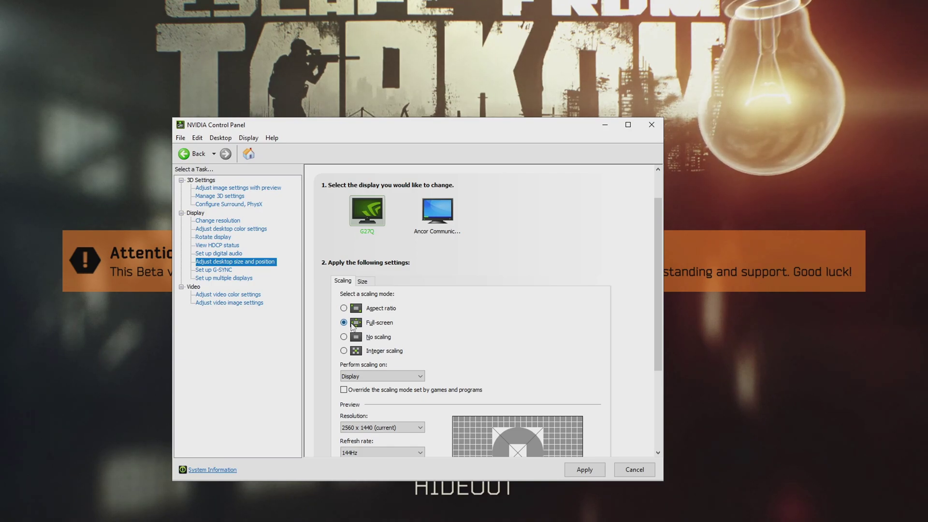
{"action": "left_click", "coordinate": [344, 337]}
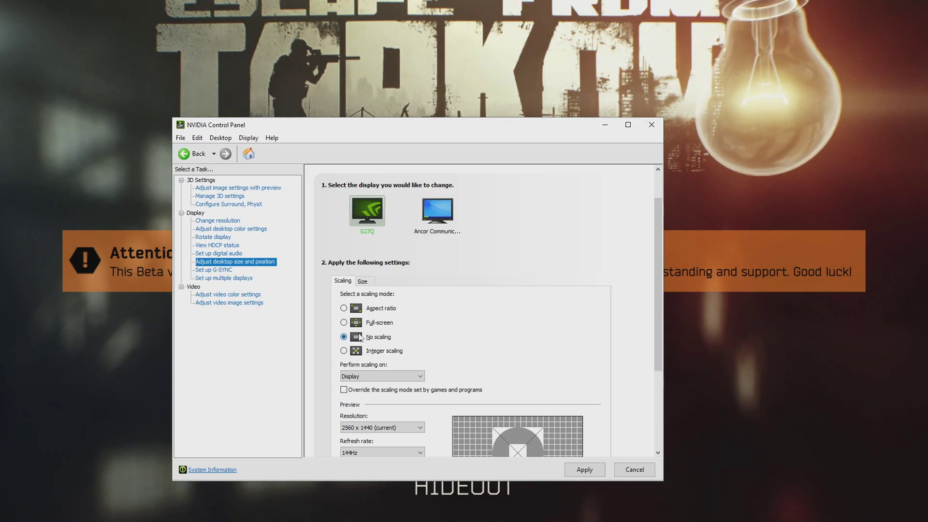
{"action": "left_click", "coordinate": [358, 352]}
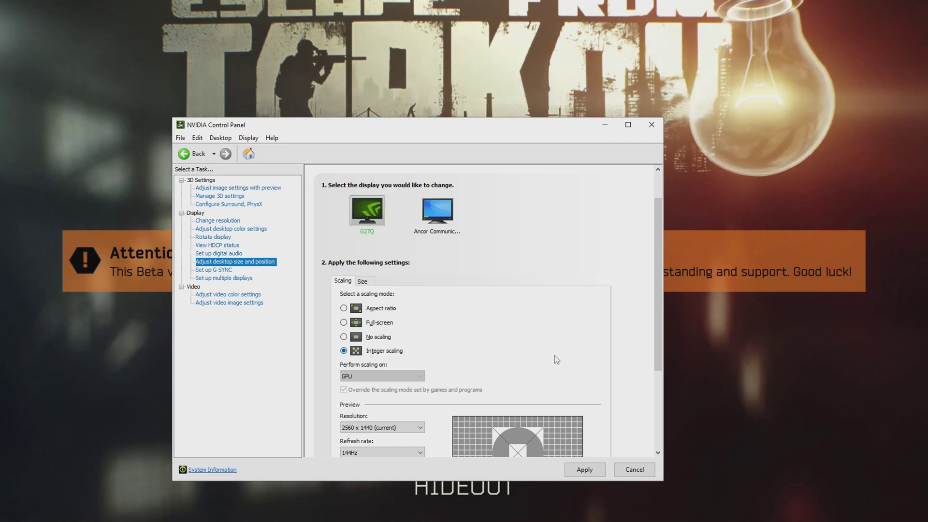
{"action": "left_click", "coordinate": [372, 337]}
Keep scaling performed on the Display and the preview refresh rate at 144Hz
{"action": "left_click", "coordinate": [381, 376]}
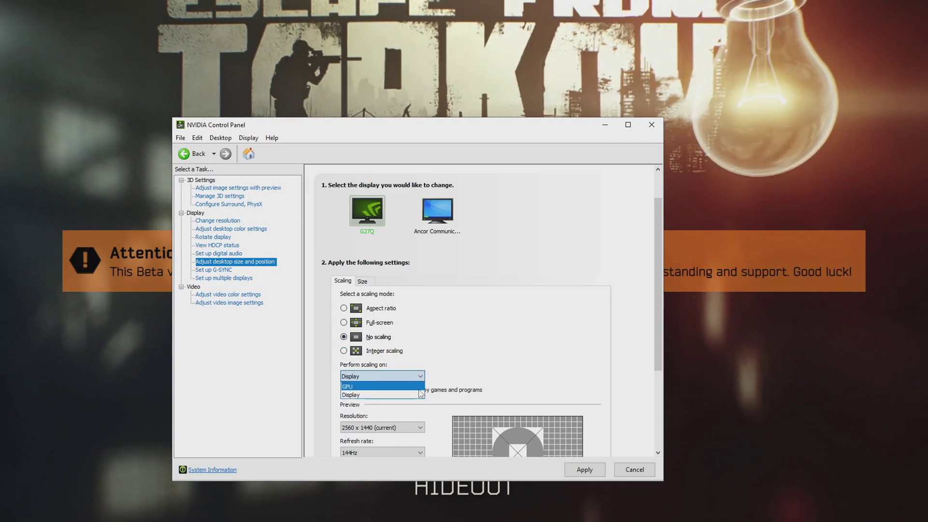
{"action": "left_click", "coordinate": [382, 391]}
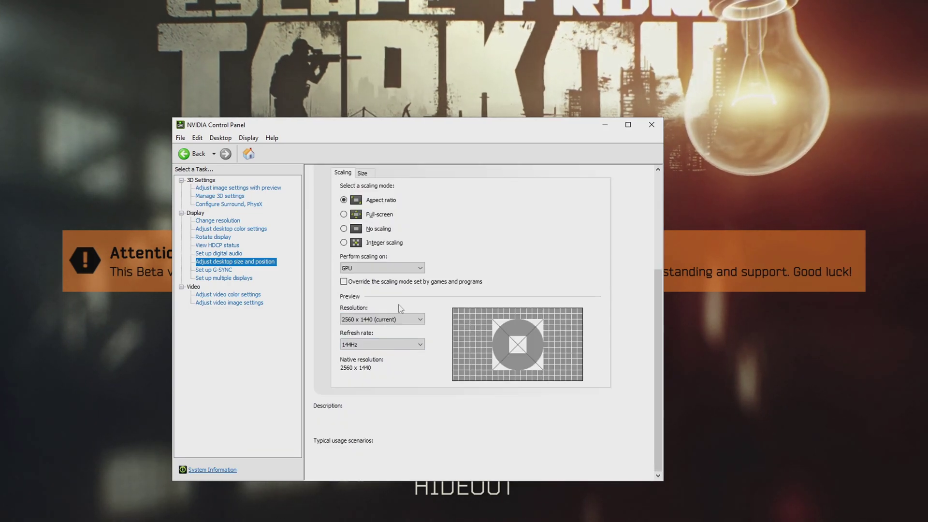
{"action": "left_click", "coordinate": [387, 345]}
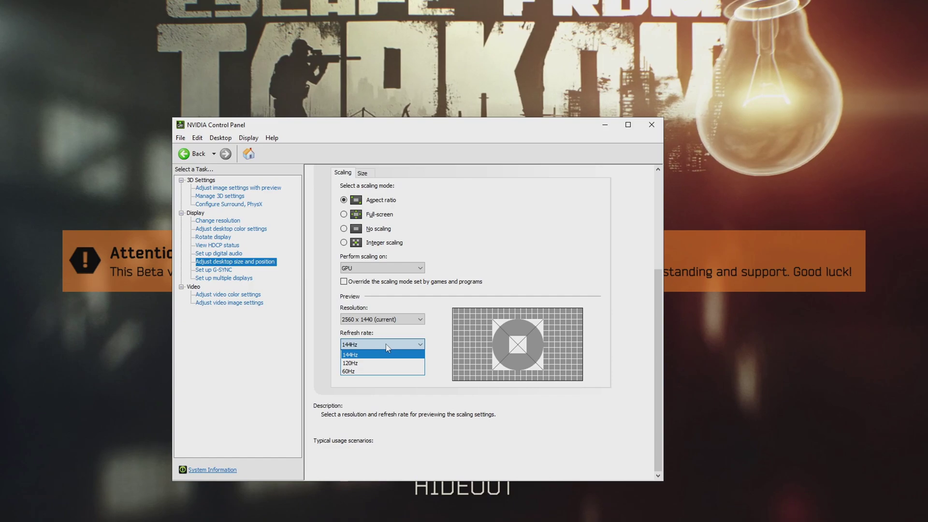
{"action": "left_click", "coordinate": [387, 345]}
{"action": "scroll", "coordinate": [400, 363], "scroll_direction": "up", "scroll_amount": 2}
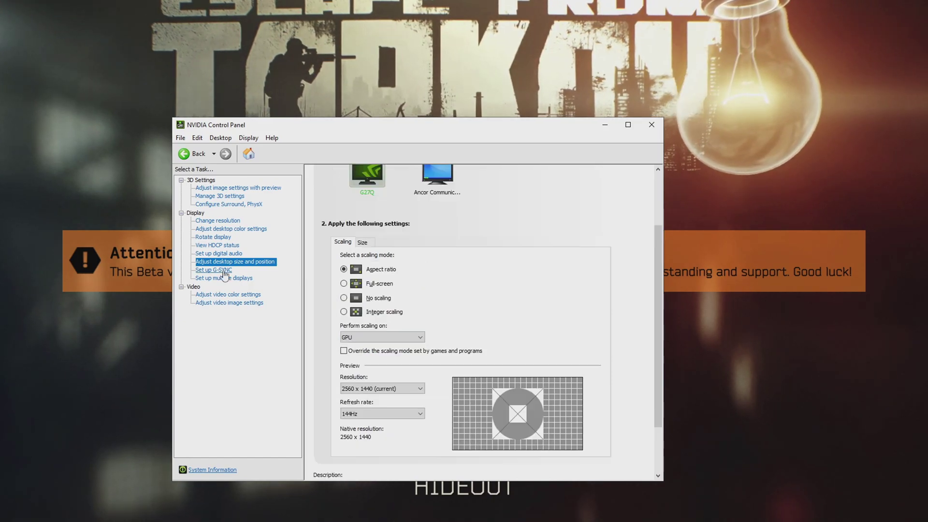
Confirm G-SYNC is enabled for full screen mode, then go to Adjust video color settings
{"action": "left_click", "coordinate": [224, 271]}
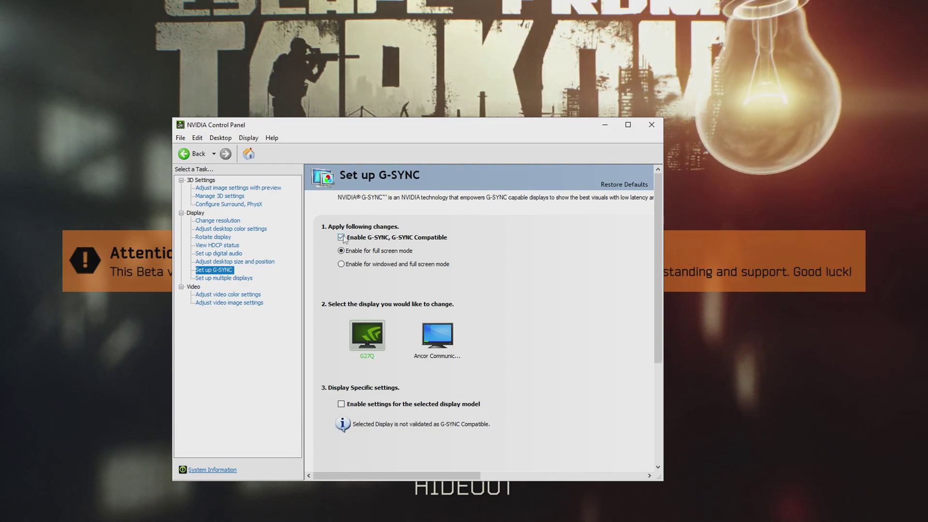
{"action": "left_click", "coordinate": [225, 271]}
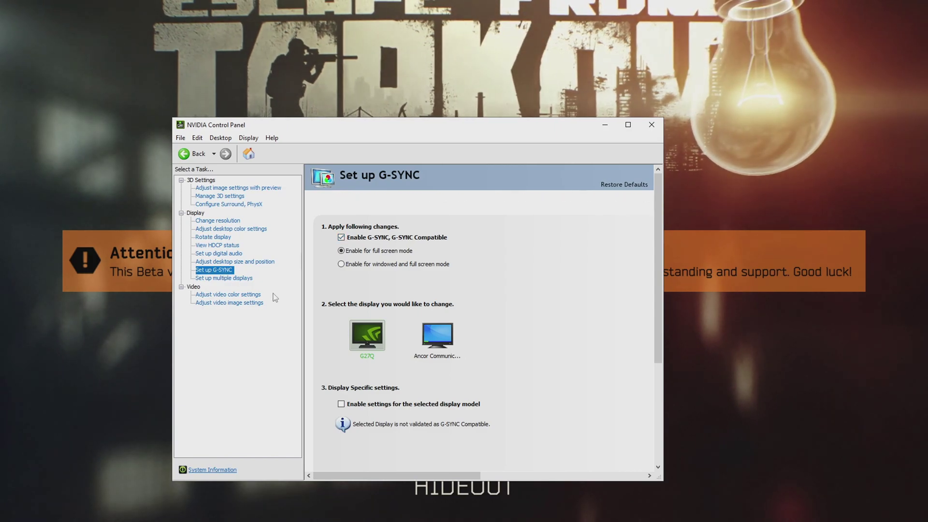
{"action": "left_click", "coordinate": [229, 295]}
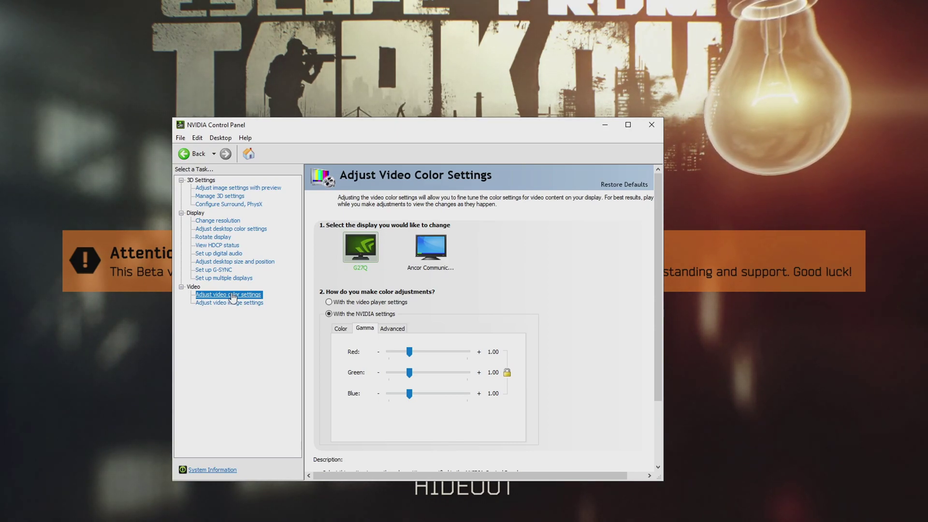
On the Advanced tab, keep video dynamic range at Full (0-255)
{"action": "left_click", "coordinate": [393, 328]}
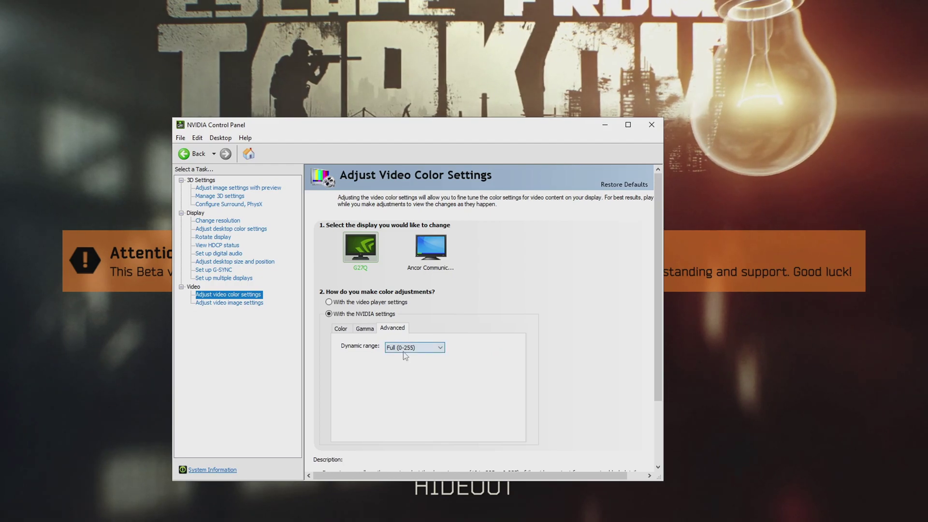
{"action": "left_click", "coordinate": [406, 348]}
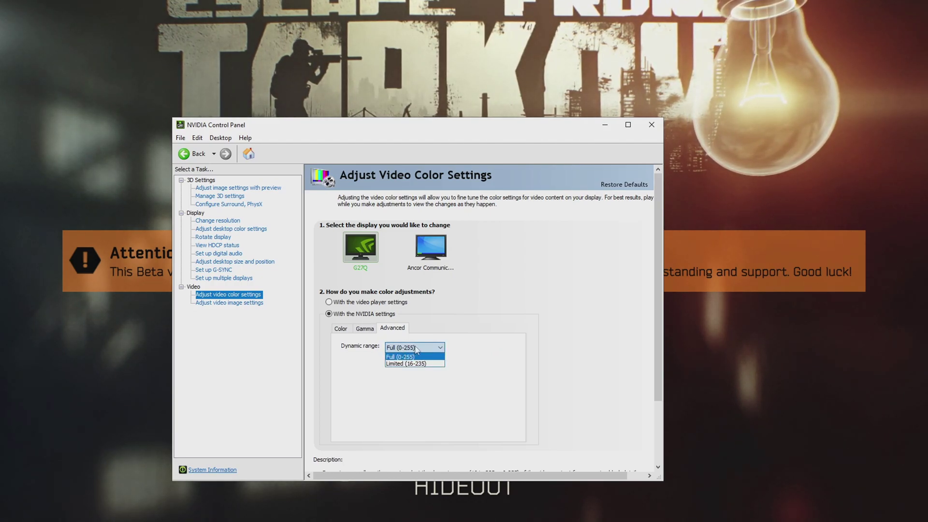
{"action": "left_click", "coordinate": [479, 362]}
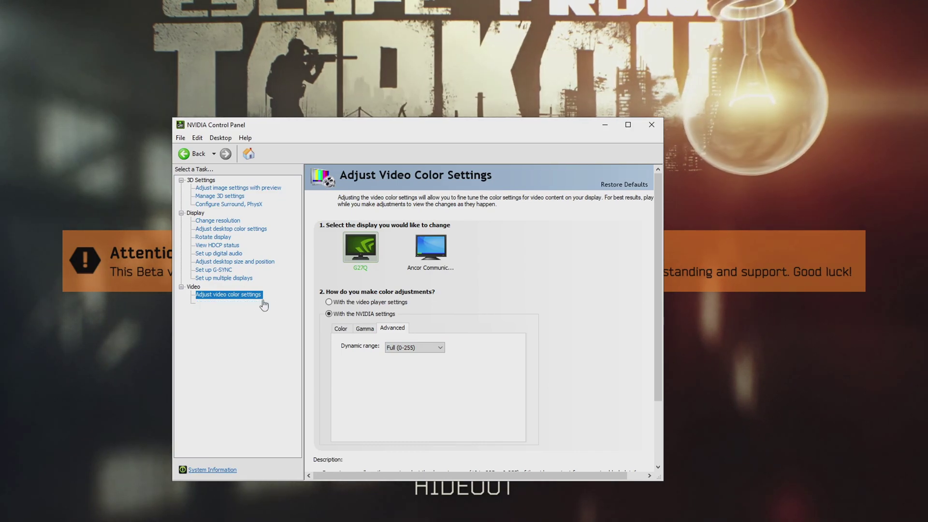
Go to Adjust video image settings to review edge enhancement and noise reduction
{"action": "left_click", "coordinate": [254, 305]}
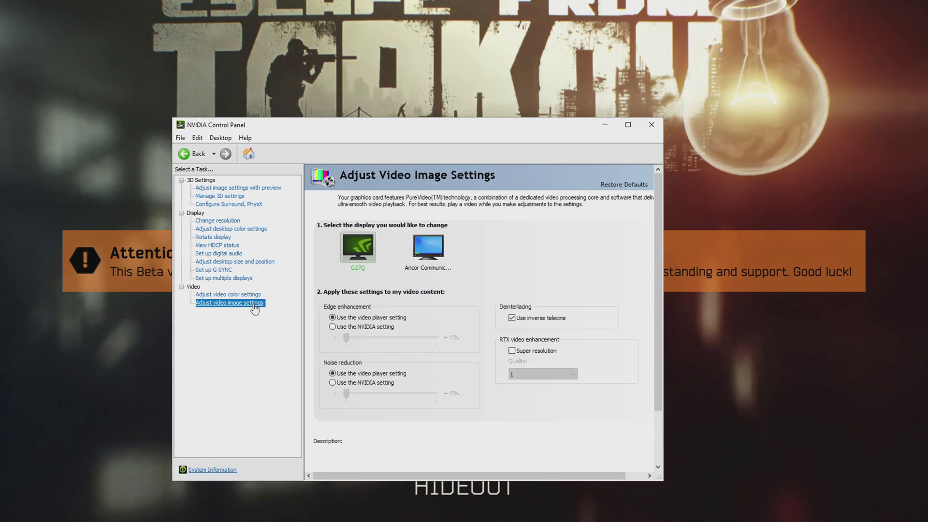